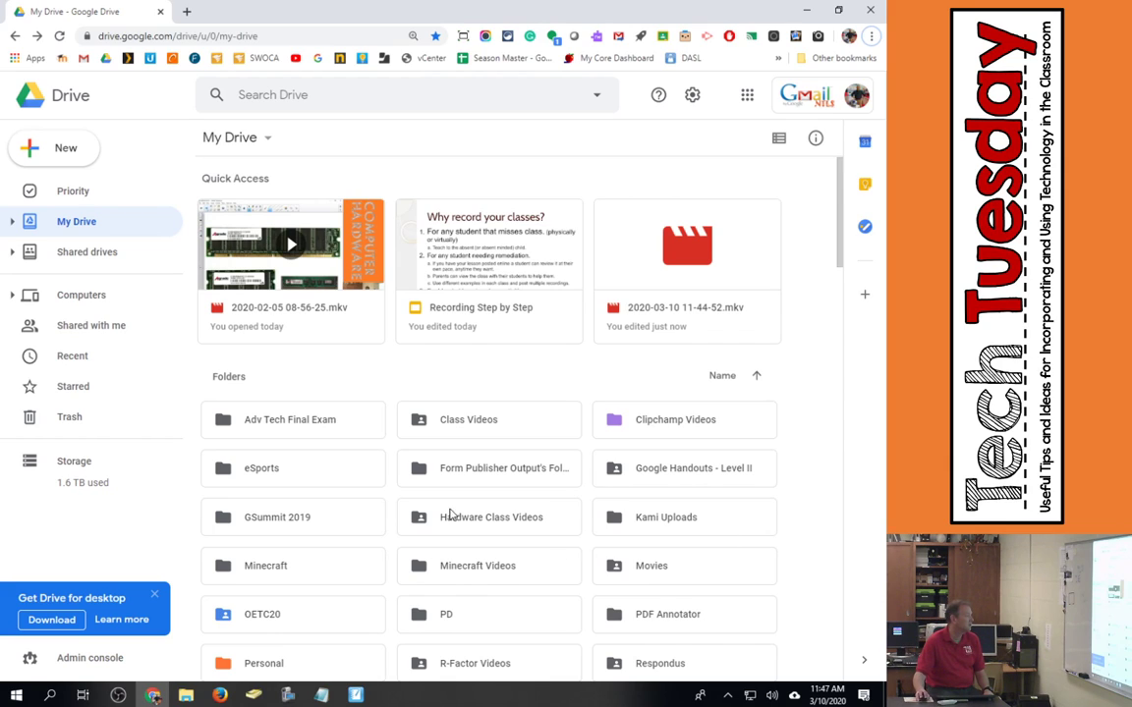
pyautogui.click(461, 420)
pyautogui.doubleClick(461, 420)
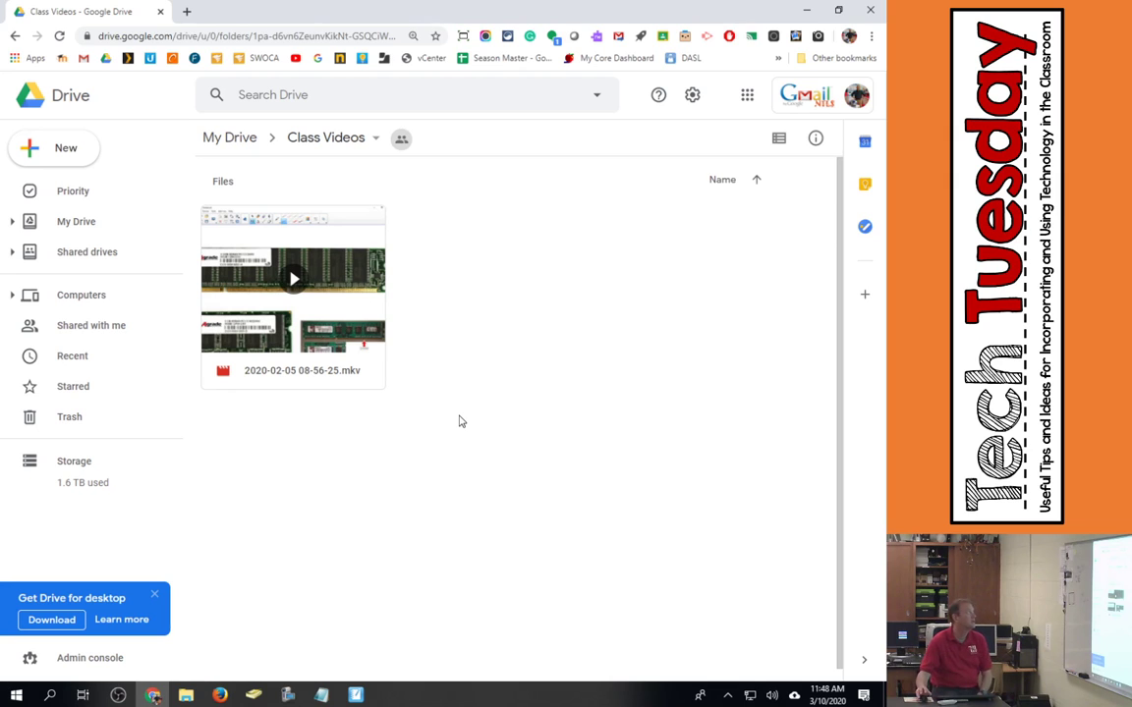
pyautogui.doubleClick(269, 258)
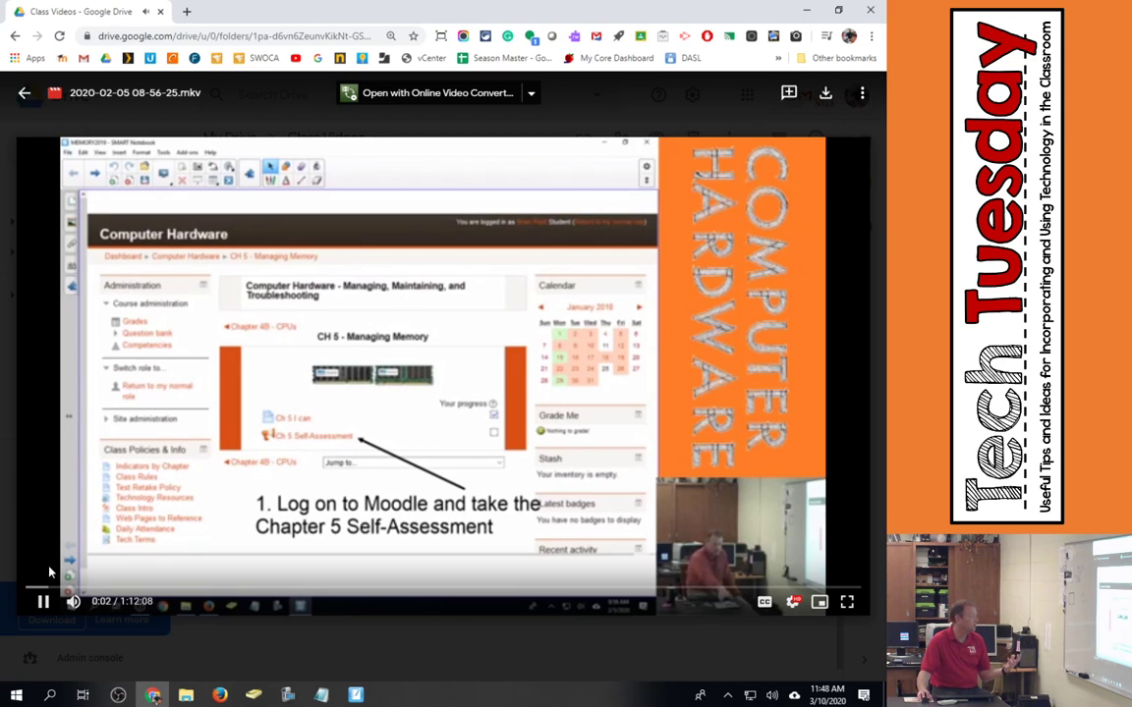
pyautogui.click(44, 601)
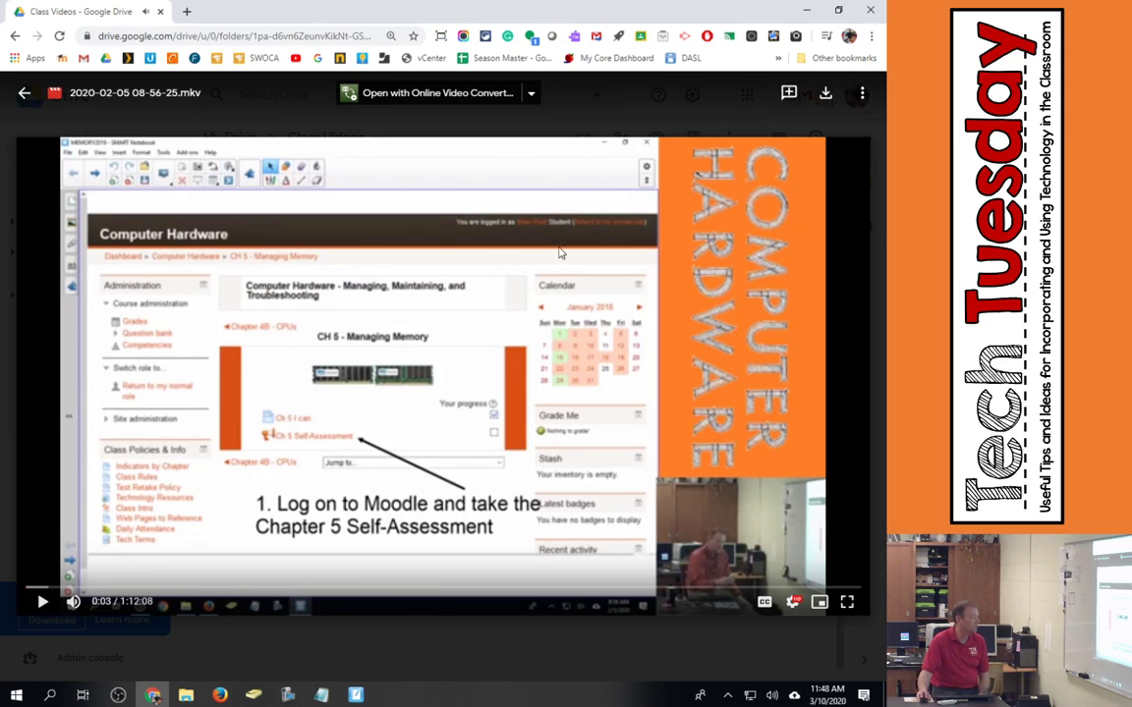
pyautogui.click(863, 95)
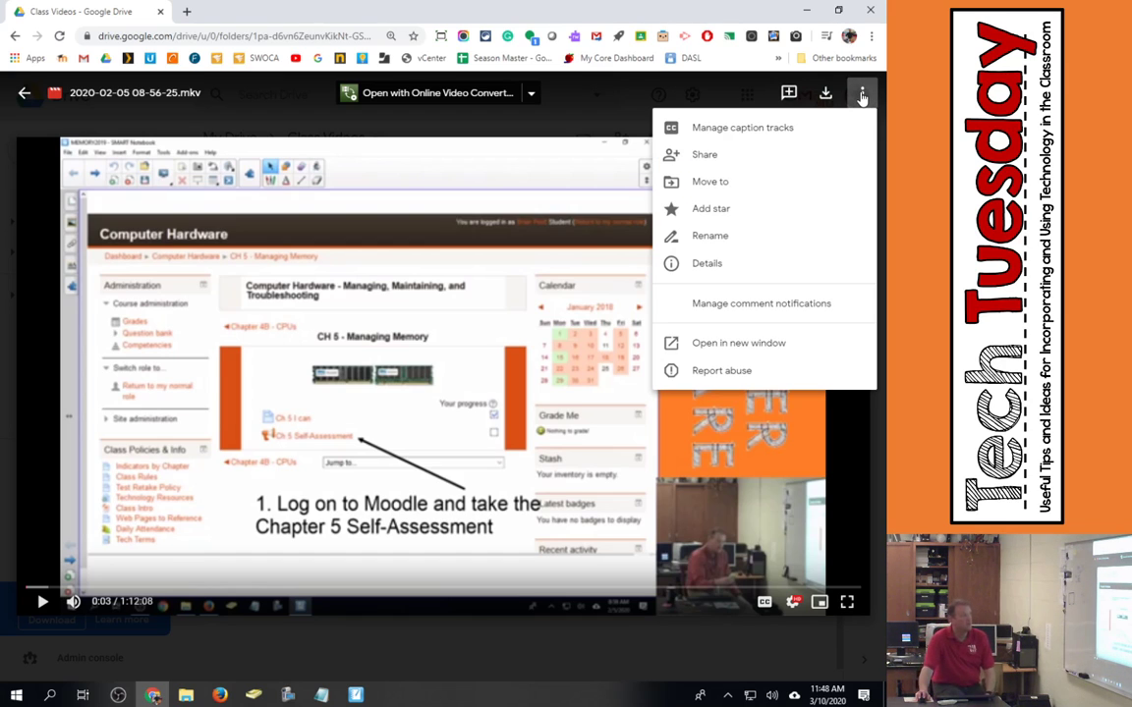
pyautogui.click(739, 342)
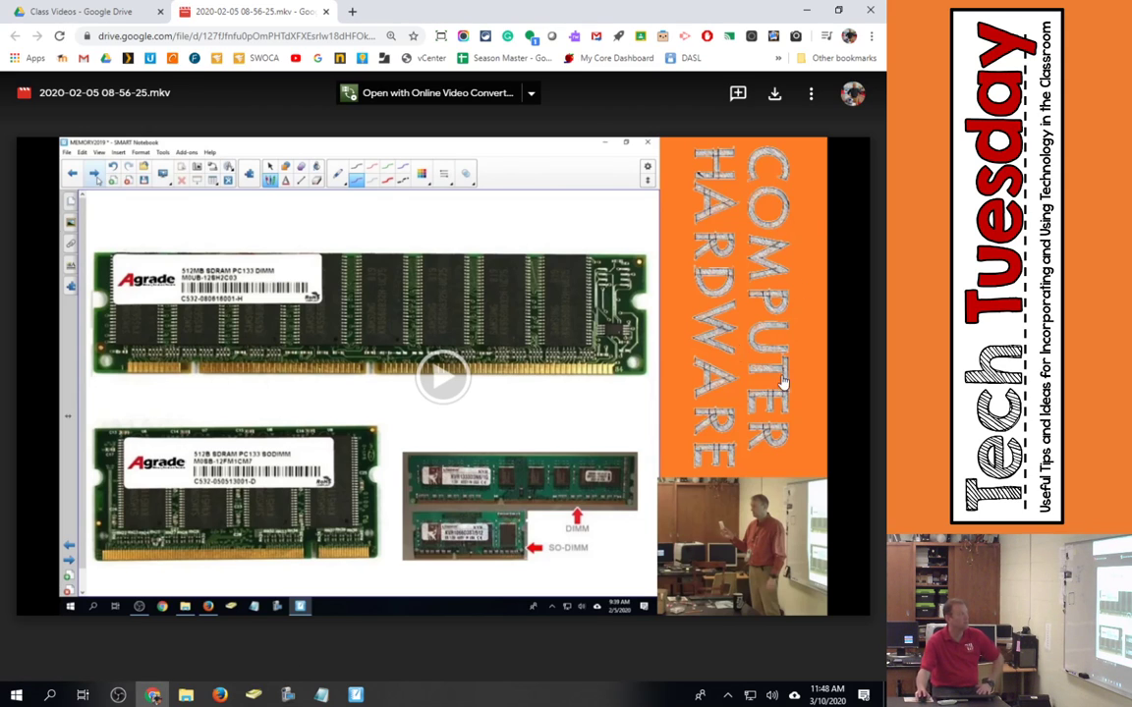
# - Get the video's Embed item code and select the whole iframe HTML
pyautogui.click(811, 96)
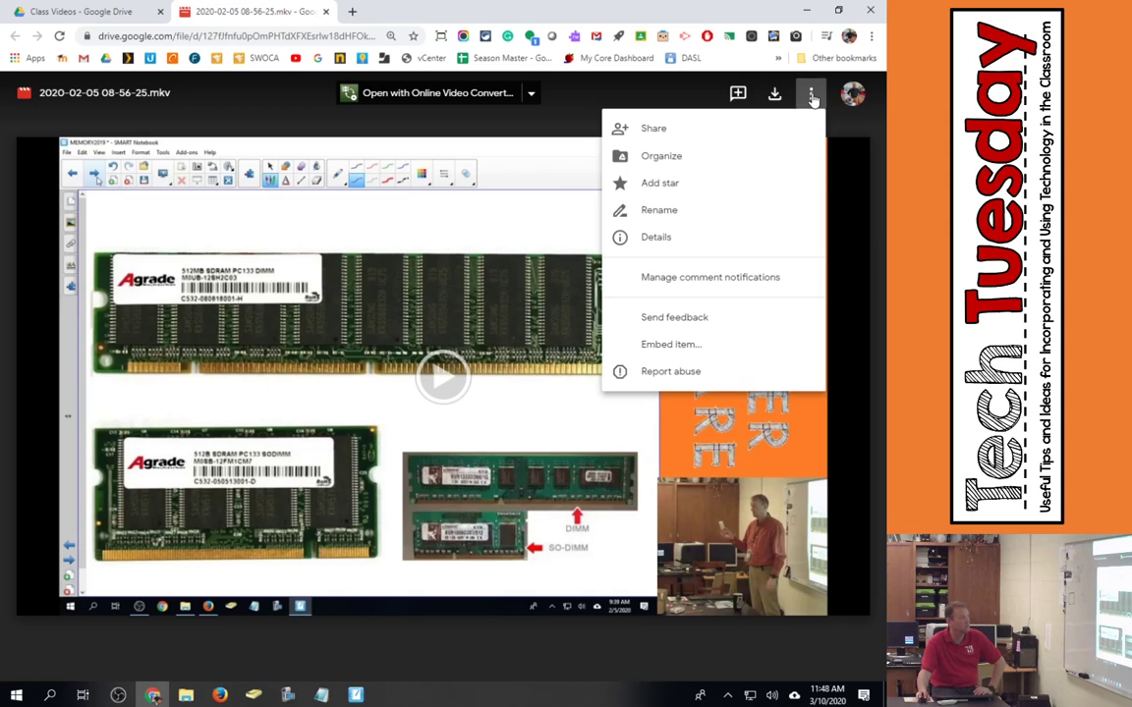
pyautogui.click(704, 345)
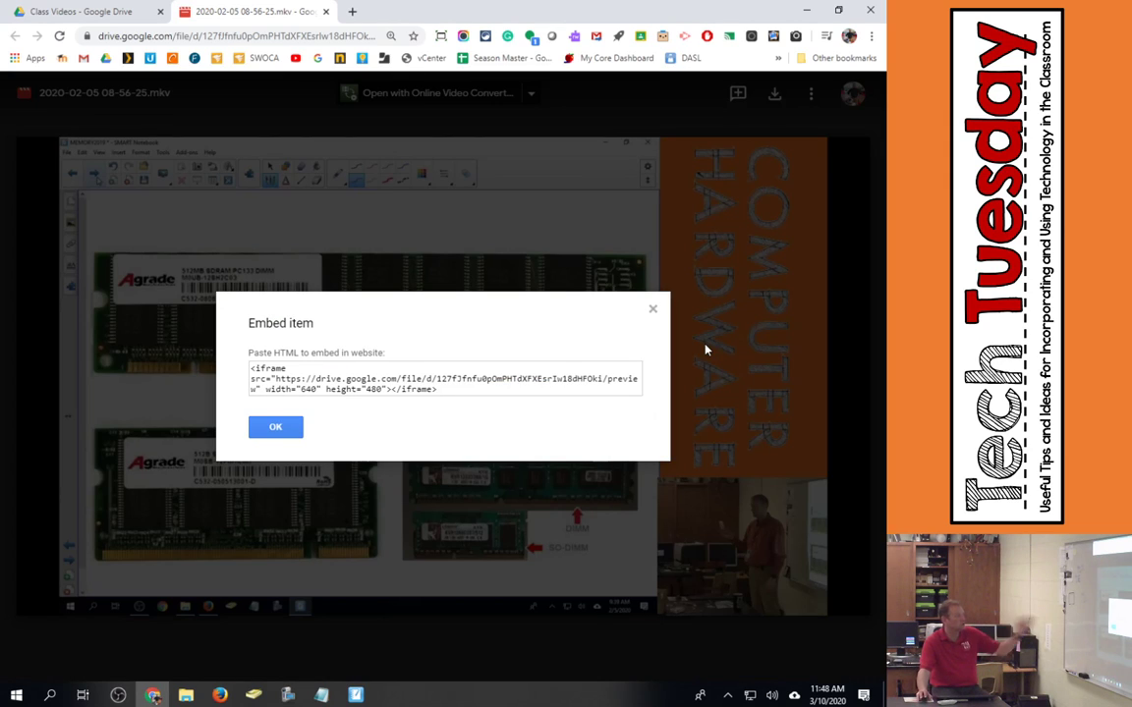
pyautogui.moveTo(438, 389); pyautogui.dragTo(250, 352)
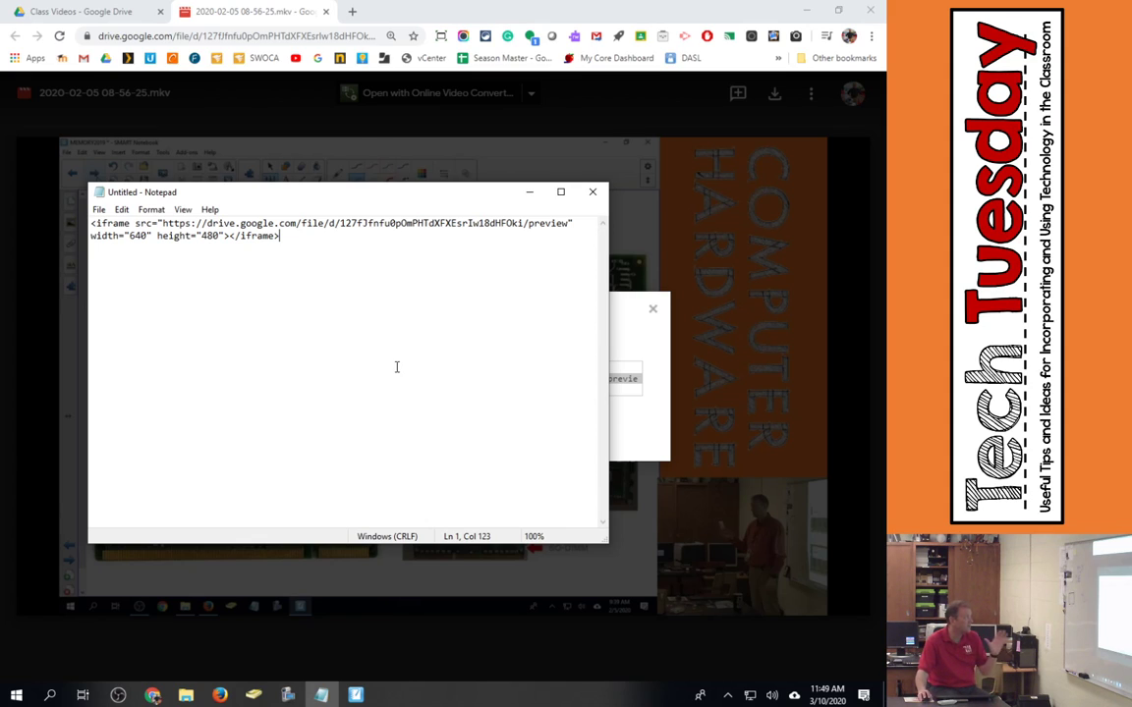
# - Switch to Firefox showing the Moodle Teacher Certification book at section 5.2
pyautogui.click(219, 695)
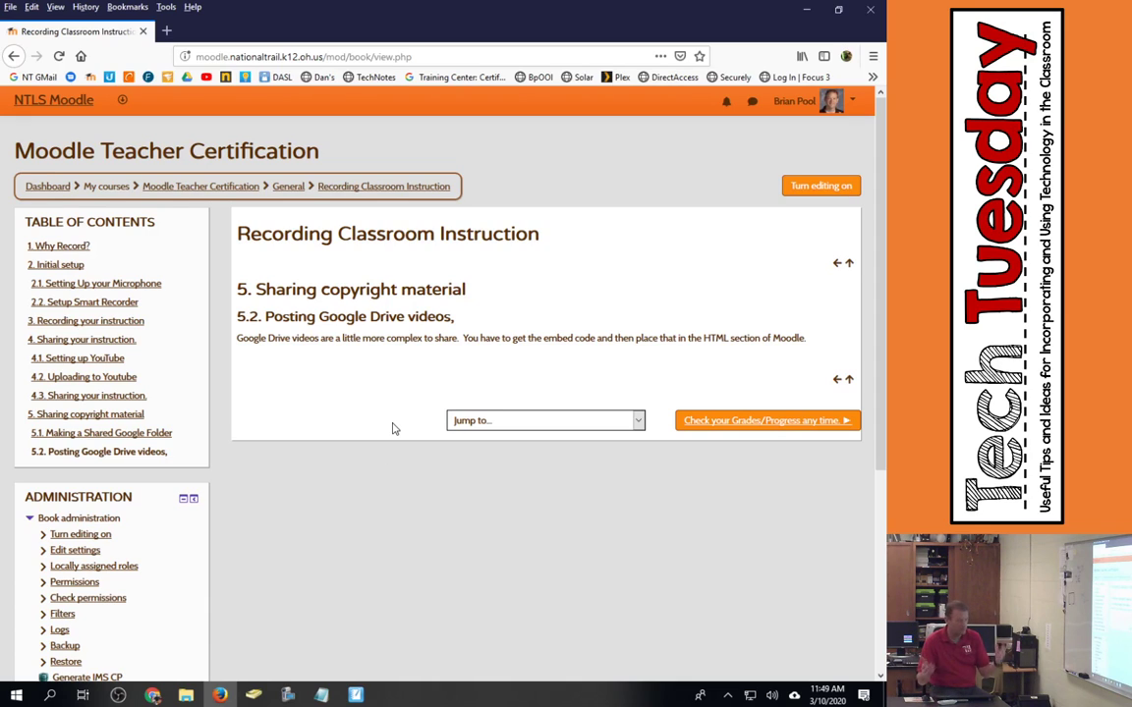
# - Turn editing on and save chapter 5.2 with the iframe code pasted into its content
pyautogui.click(802, 187)
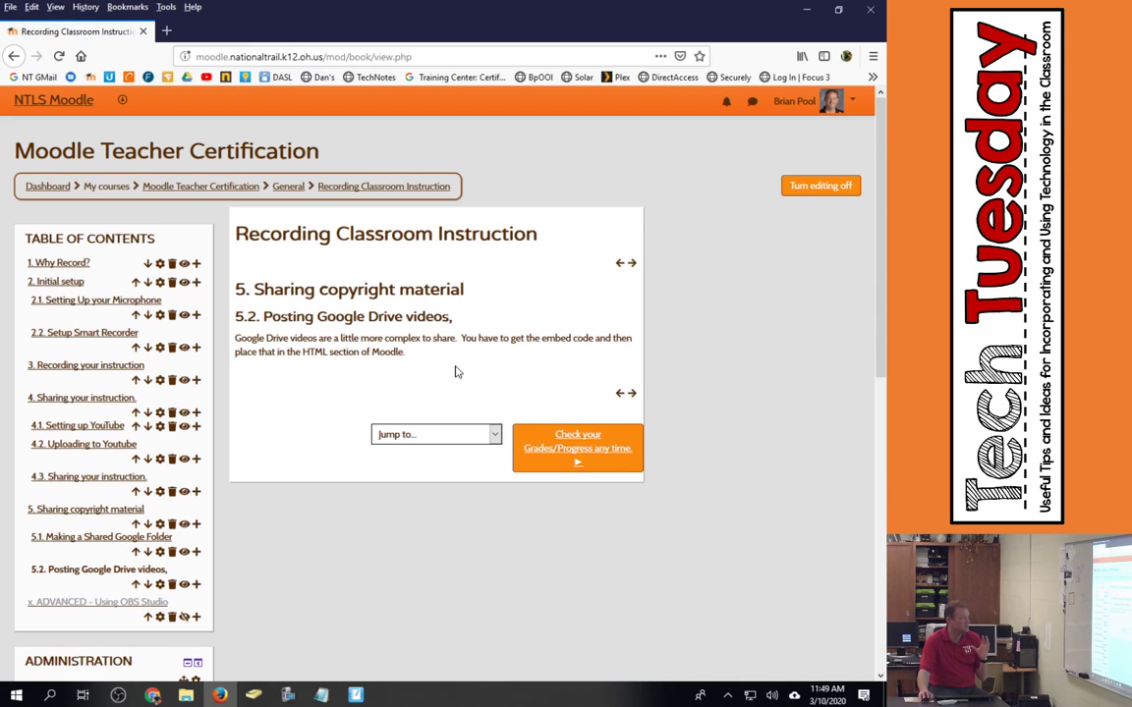
pyautogui.click(160, 585)
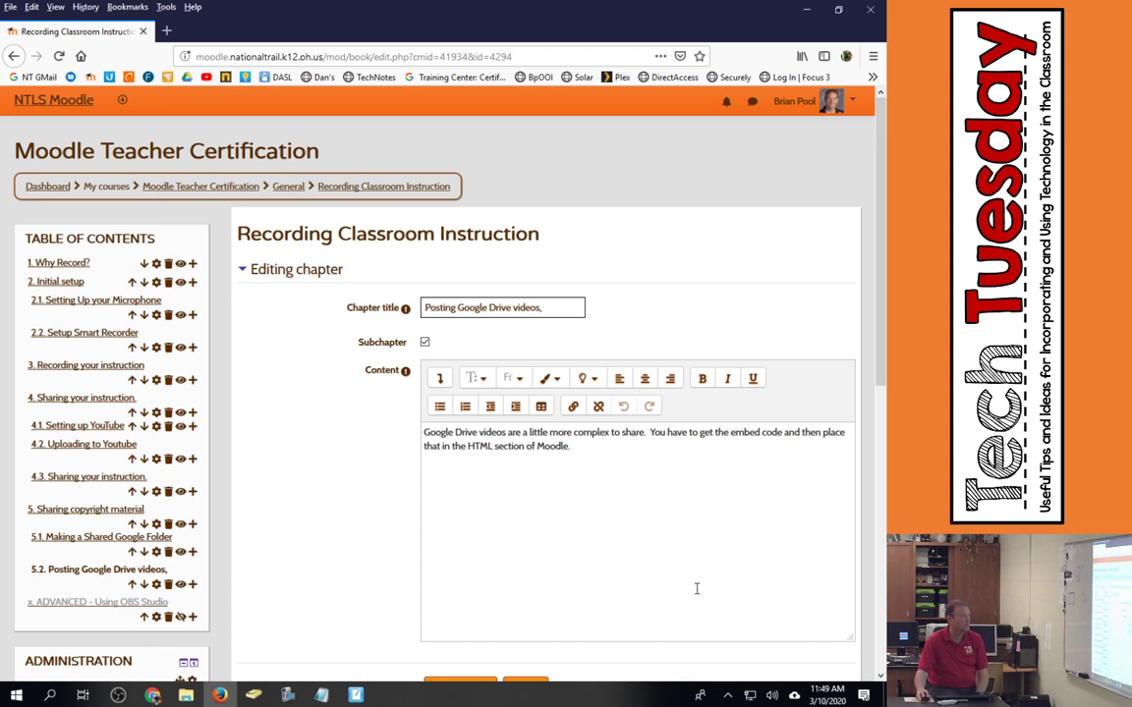
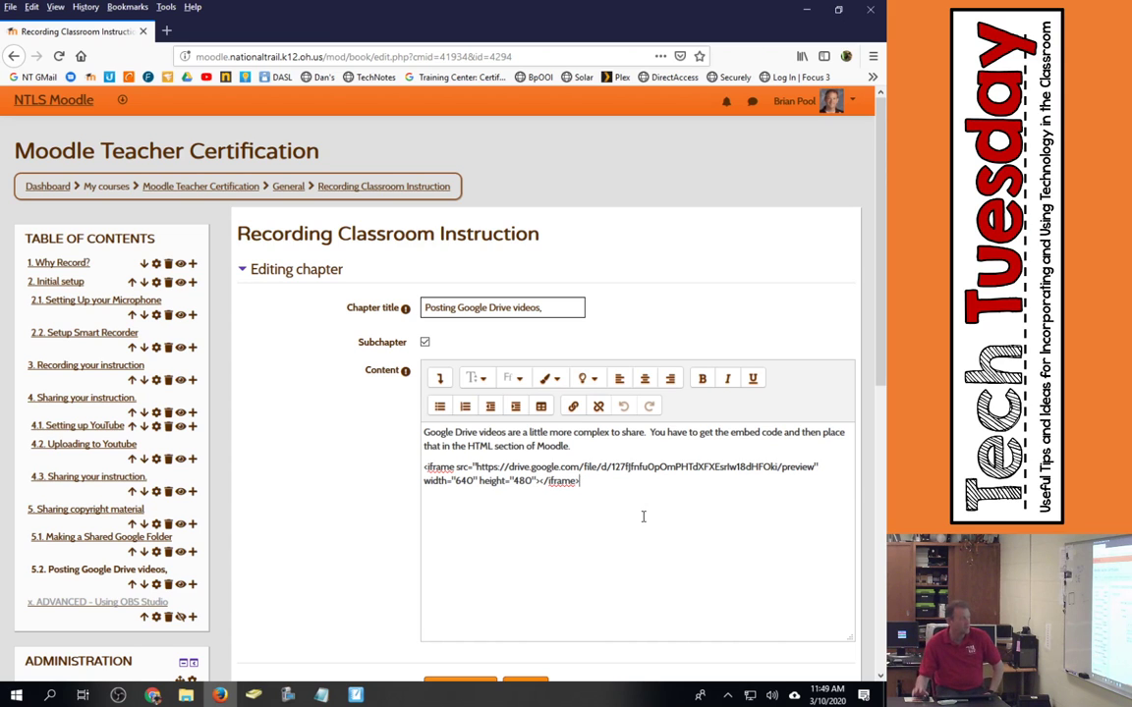
pyautogui.scroll(-3, 627, 512)
pyautogui.click(462, 475)
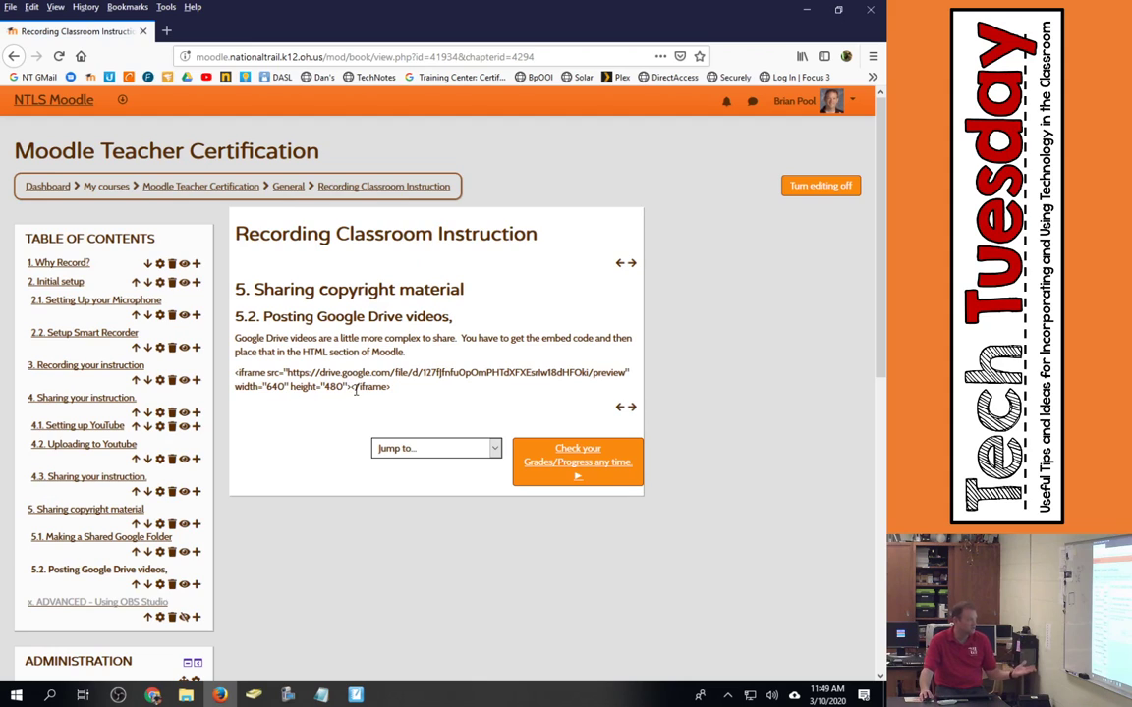
# - Reopen chapter 5.2 for editing and cut the plain-text iframe code out of its content
pyautogui.click(160, 584)
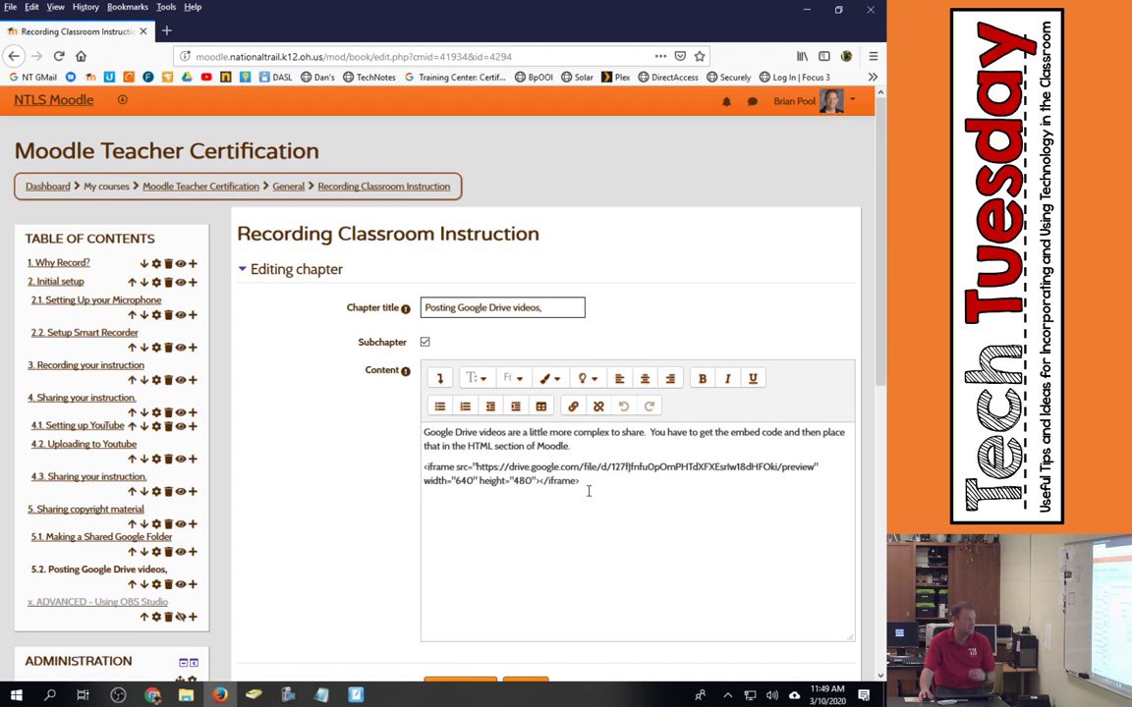
pyautogui.moveTo(588, 486); pyautogui.dragTo(423, 468)
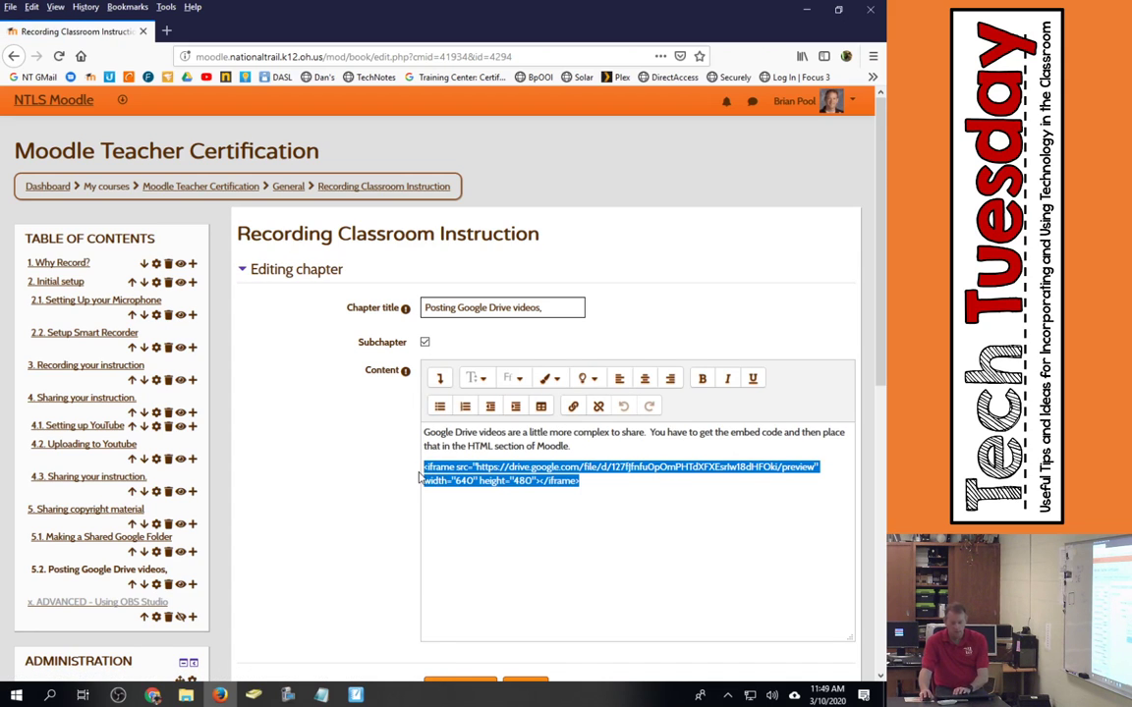
pyautogui.hotkey('ctrl', 'x')
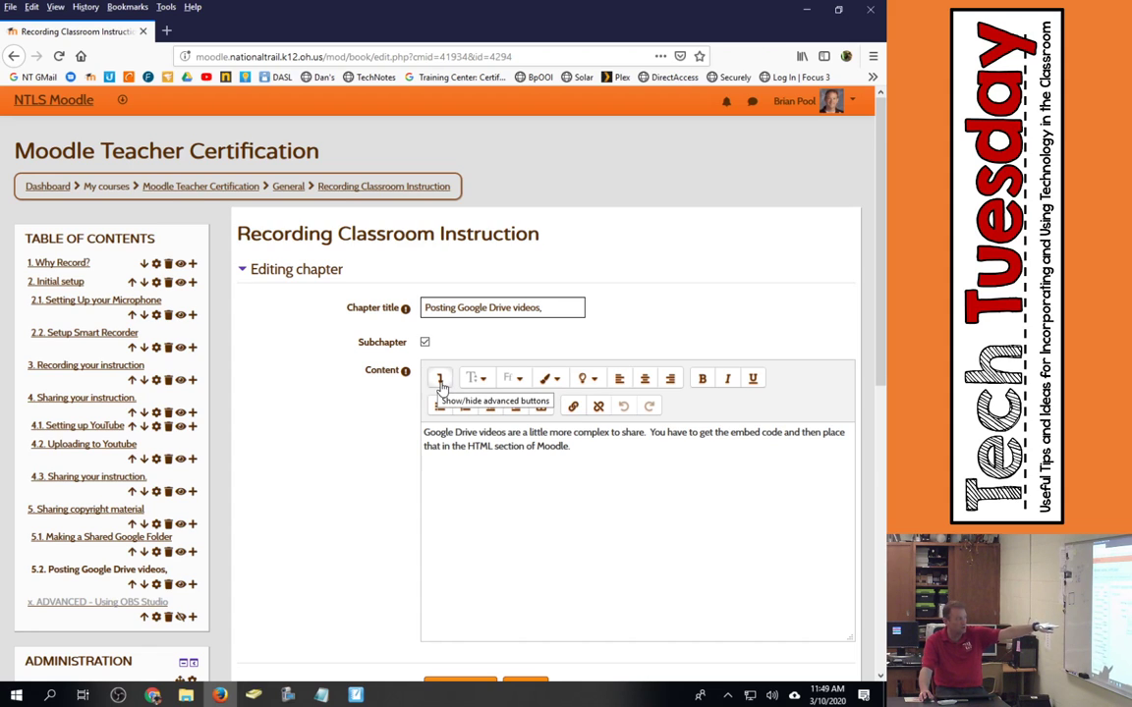
# - Paste the iframe code into the Atto HTML source below the intro paragraph, then preview the player
pyautogui.click(440, 384)
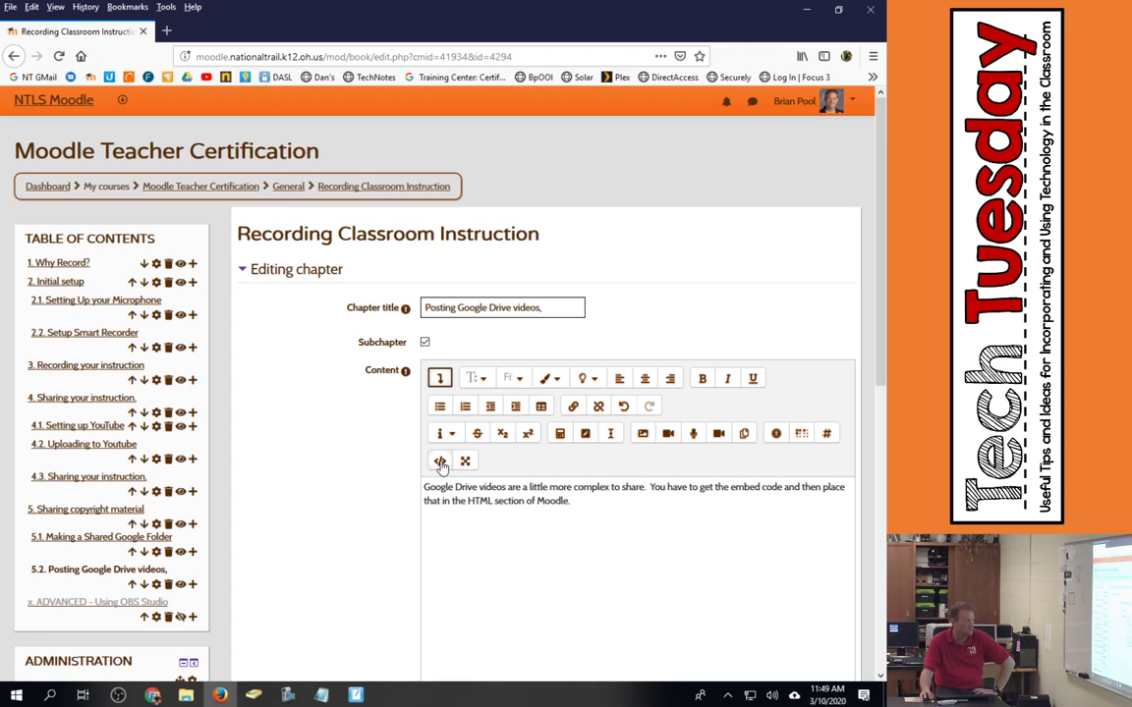
pyautogui.click(439, 461)
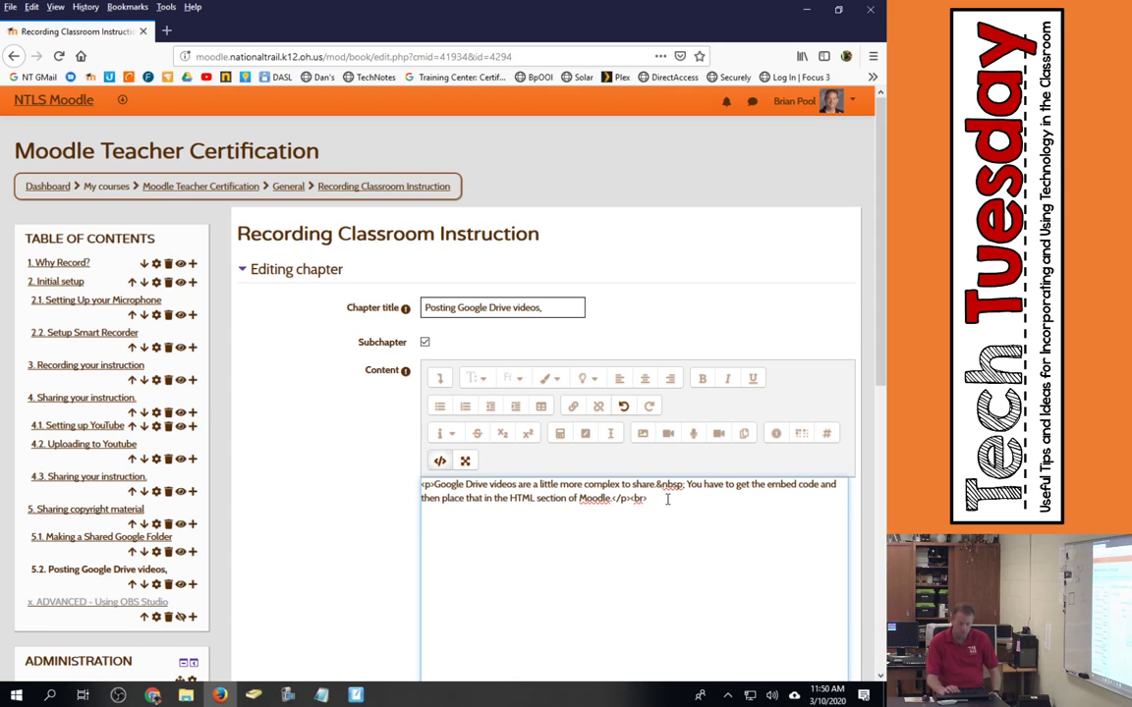
pyautogui.press('Return')
pyautogui.press('Return')
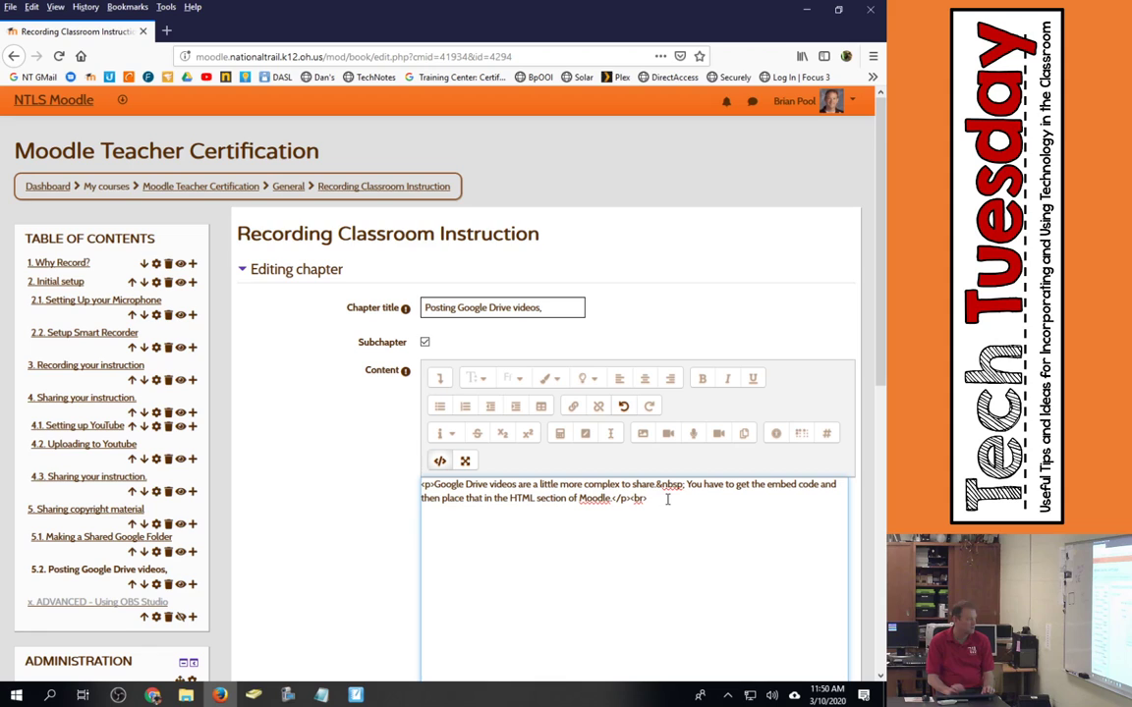
pyautogui.hotkey('ctrl', 'v')
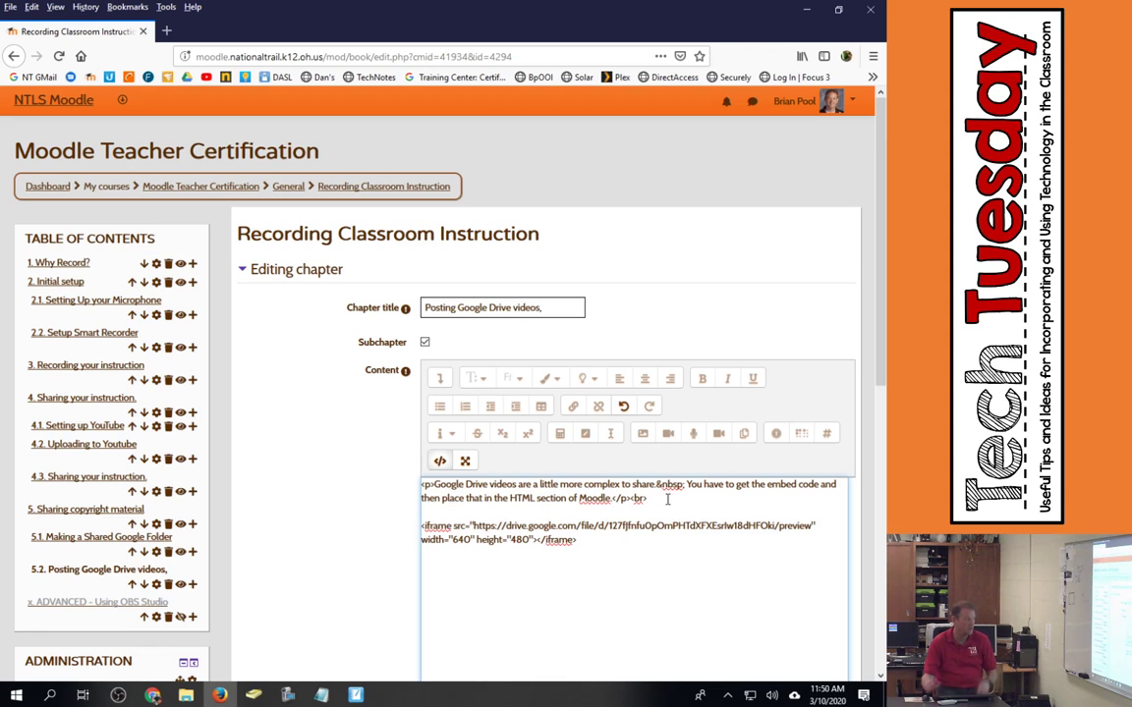
pyautogui.click(440, 462)
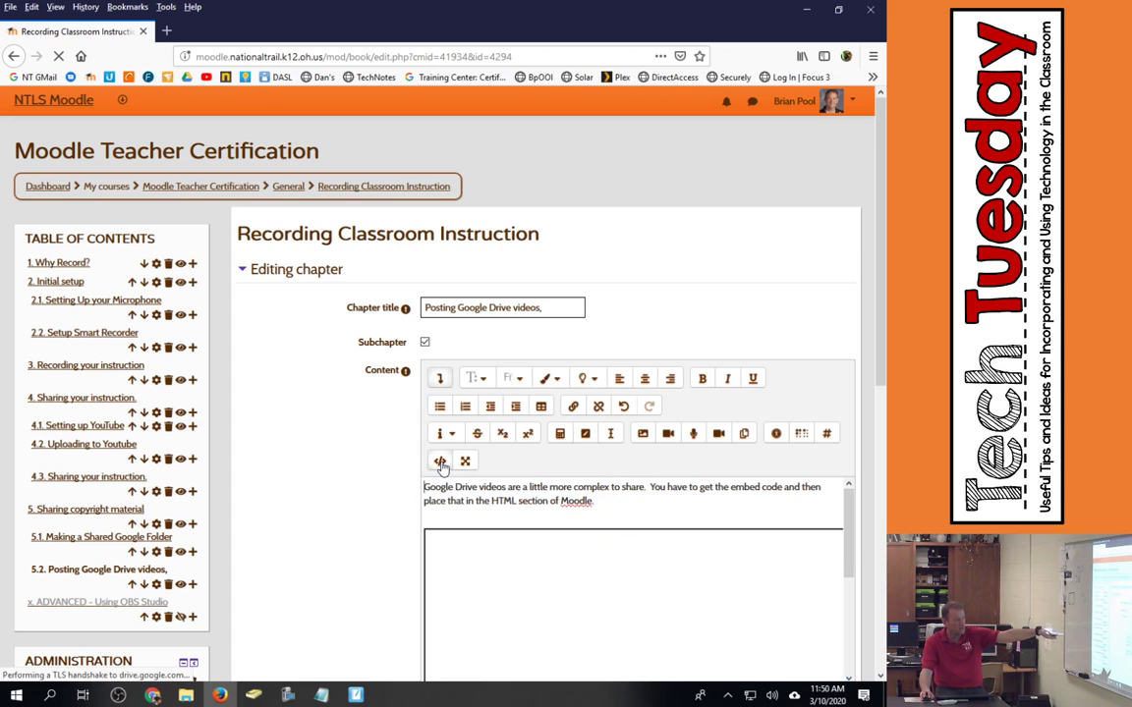
pyautogui.scroll(-3, 582, 493)
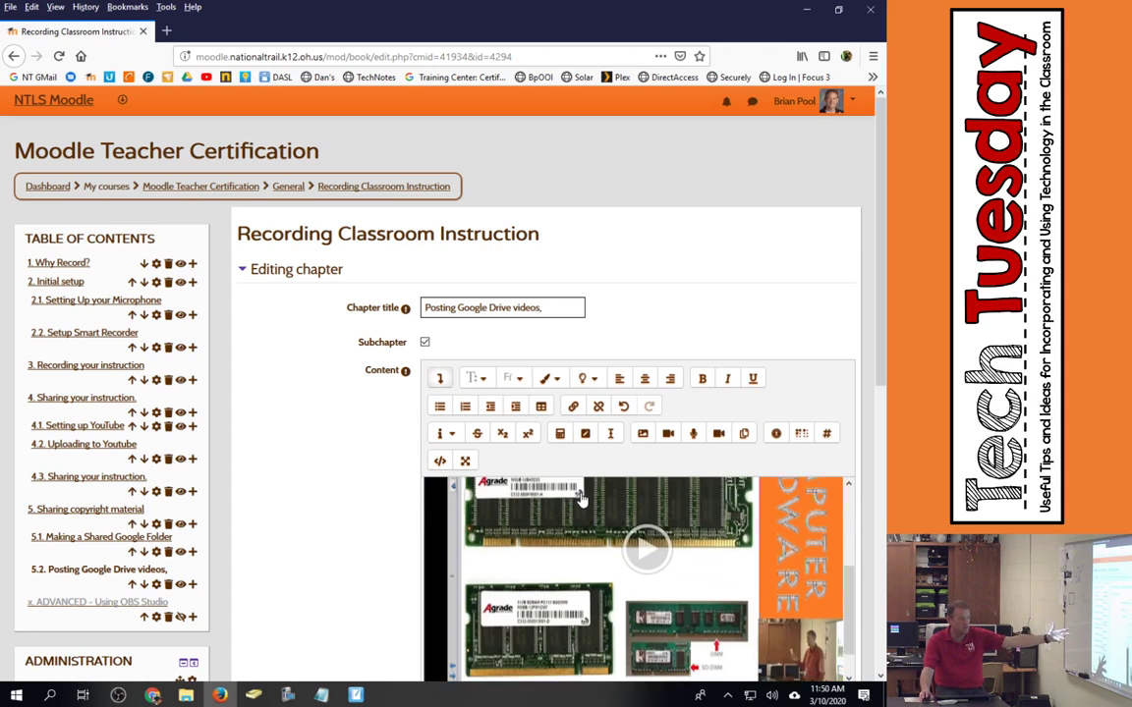
pyautogui.scroll(-3, 877, 405)
pyautogui.scroll(-1, 877, 405)
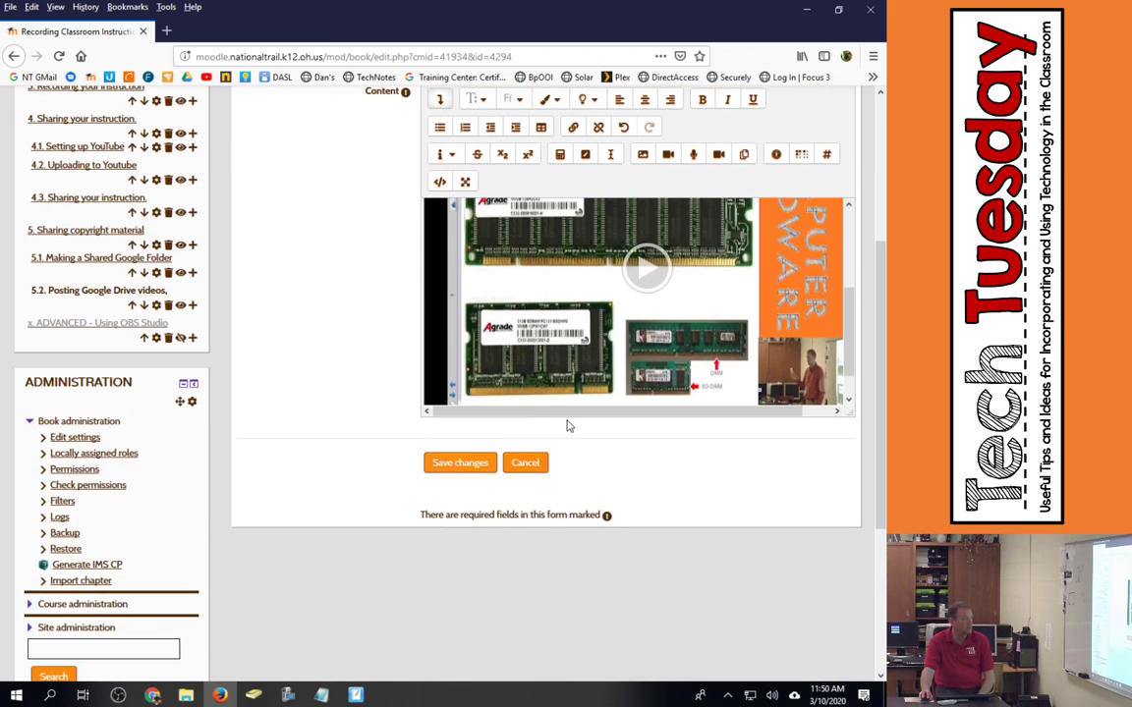
# - Save chapter 5.2 and start the embedded Drive video playing on the page
pyautogui.click(418, 418)
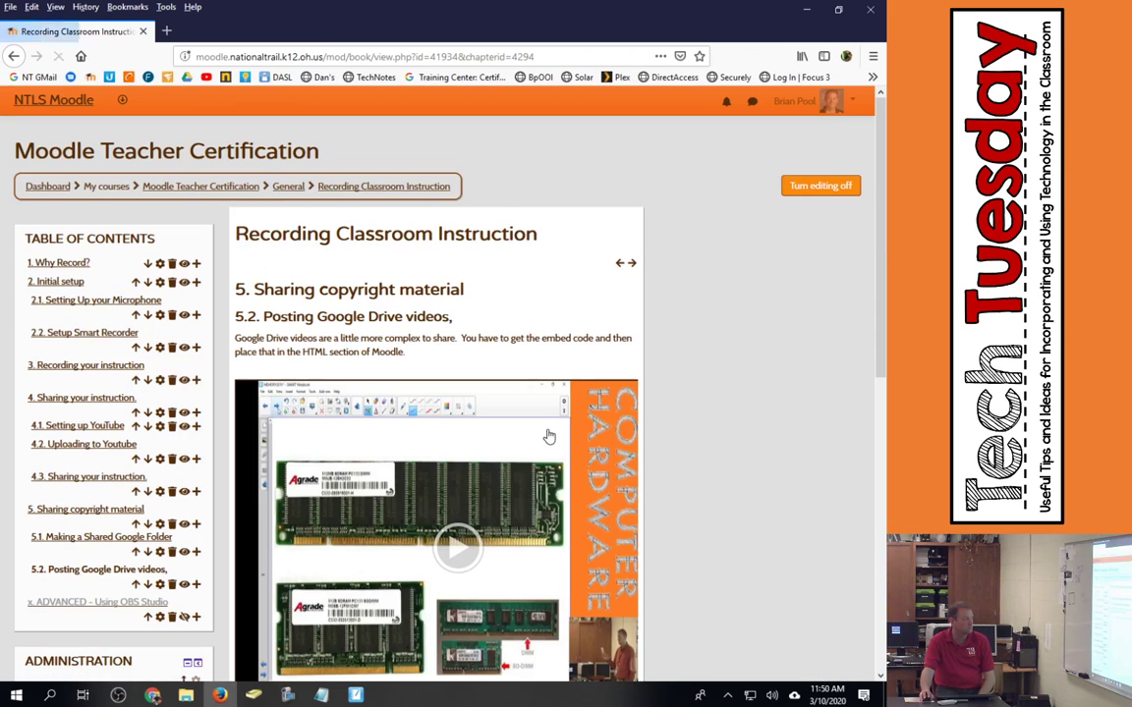
pyautogui.scroll(-3, 575, 420)
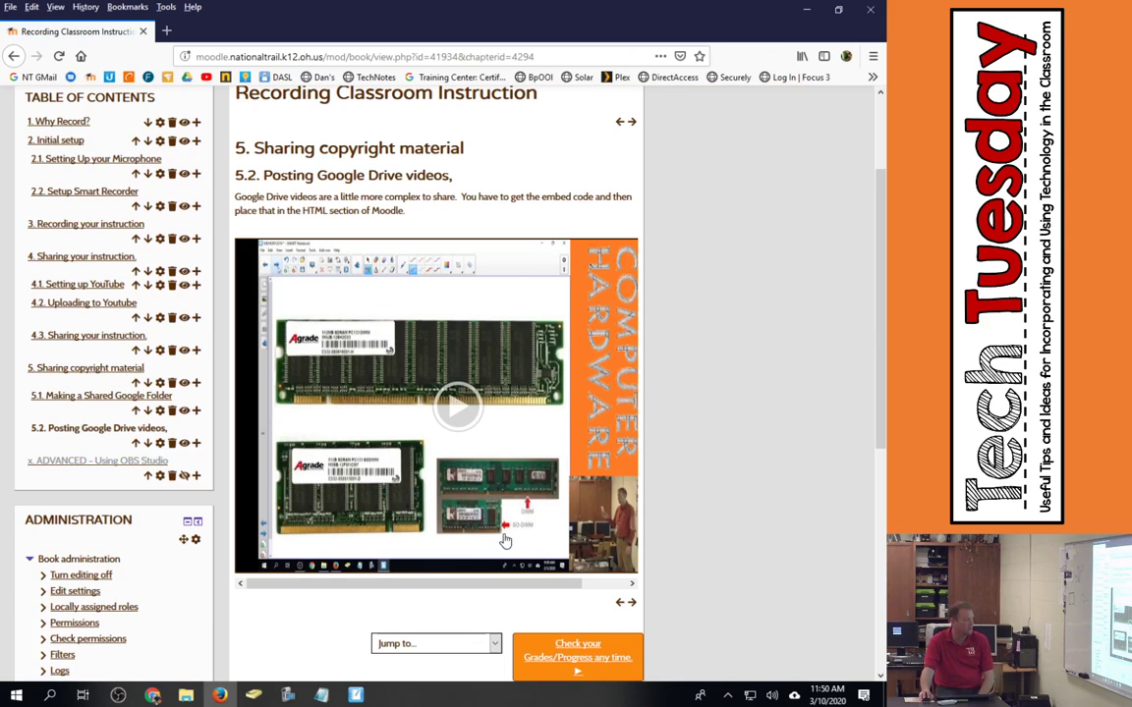
pyautogui.click(459, 408)
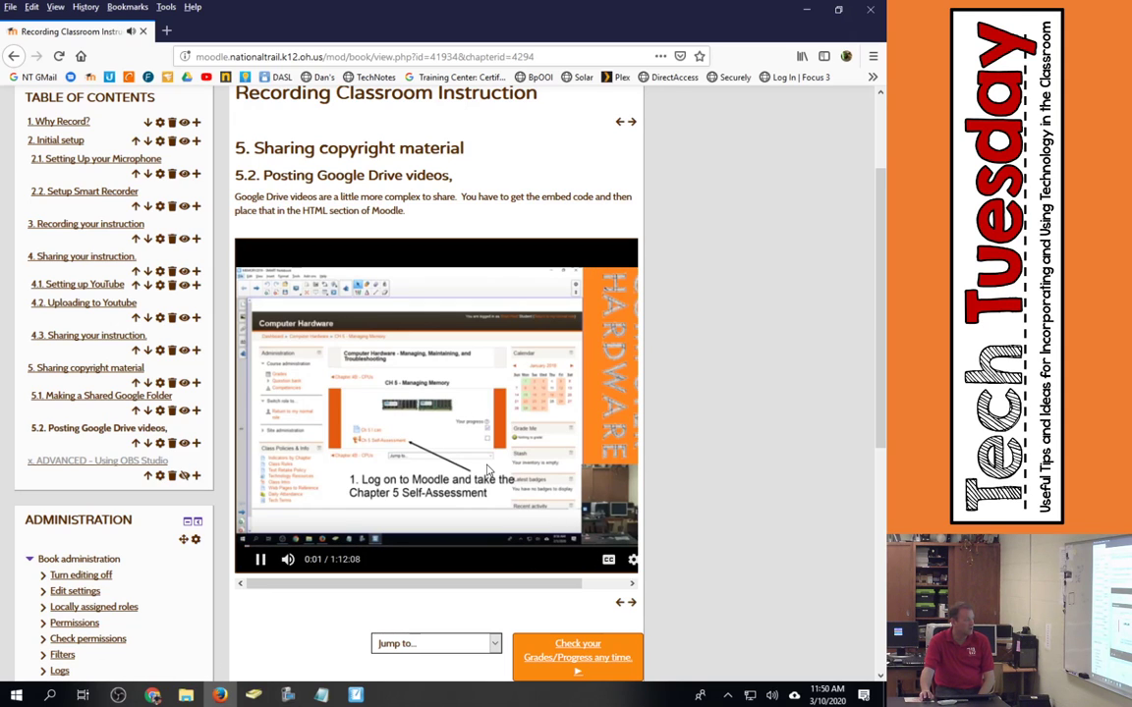
# - Pause and resume the inline video, zoom the page to 90%, and check its playback settings
pyautogui.click(545, 468)
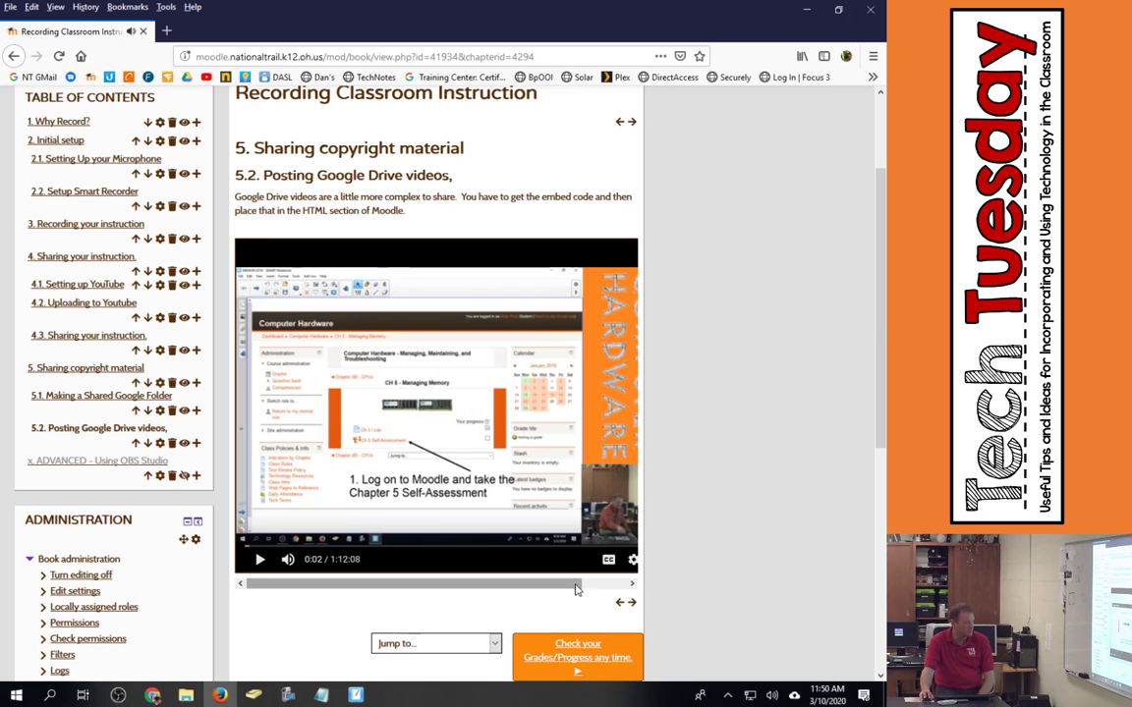
pyautogui.moveTo(533, 589); pyautogui.dragTo(640, 586)
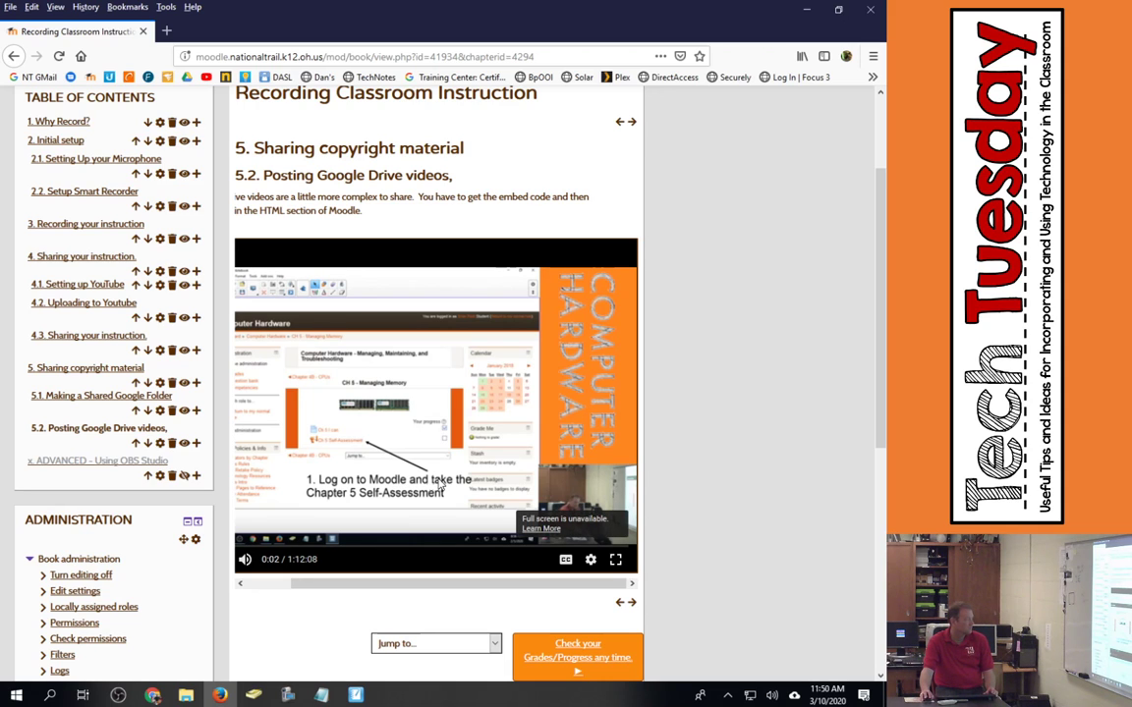
pyautogui.hotkey('ctrl', '-')
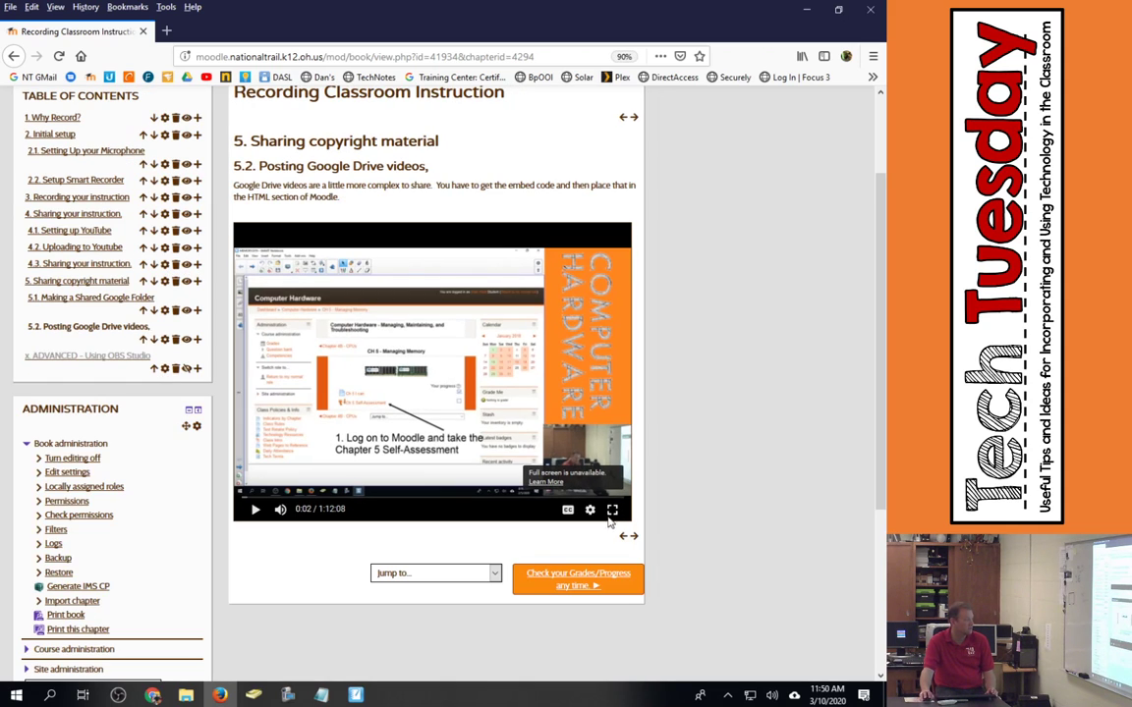
pyautogui.click(609, 519)
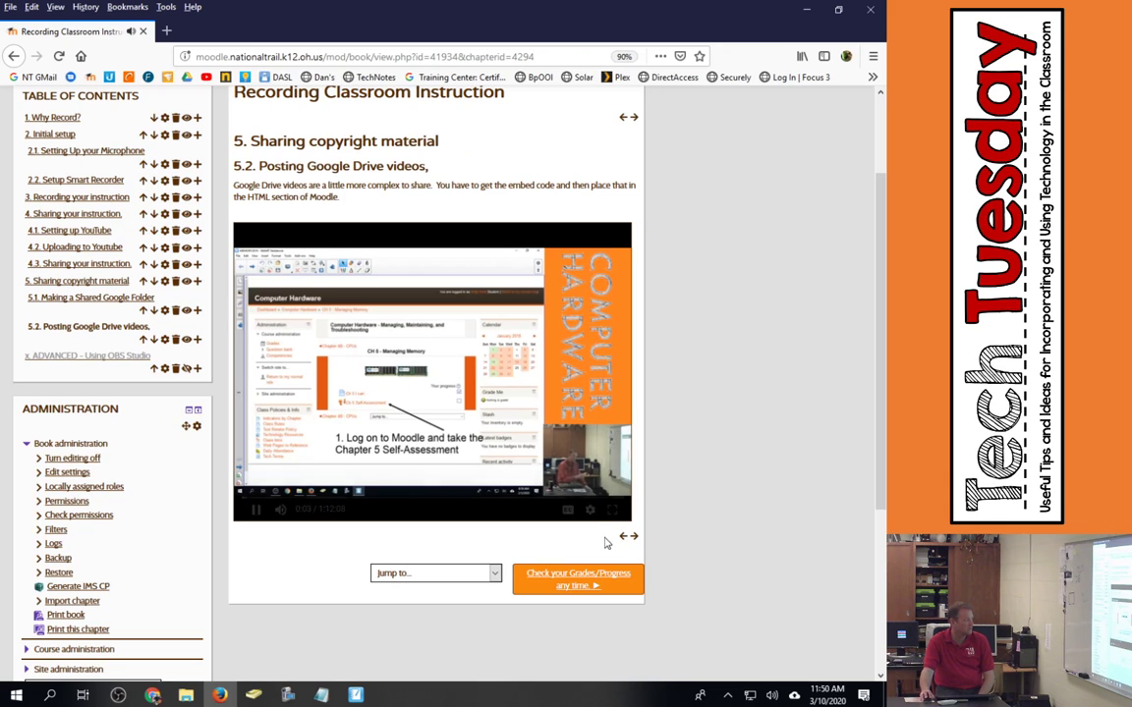
pyautogui.moveTo(613, 513)
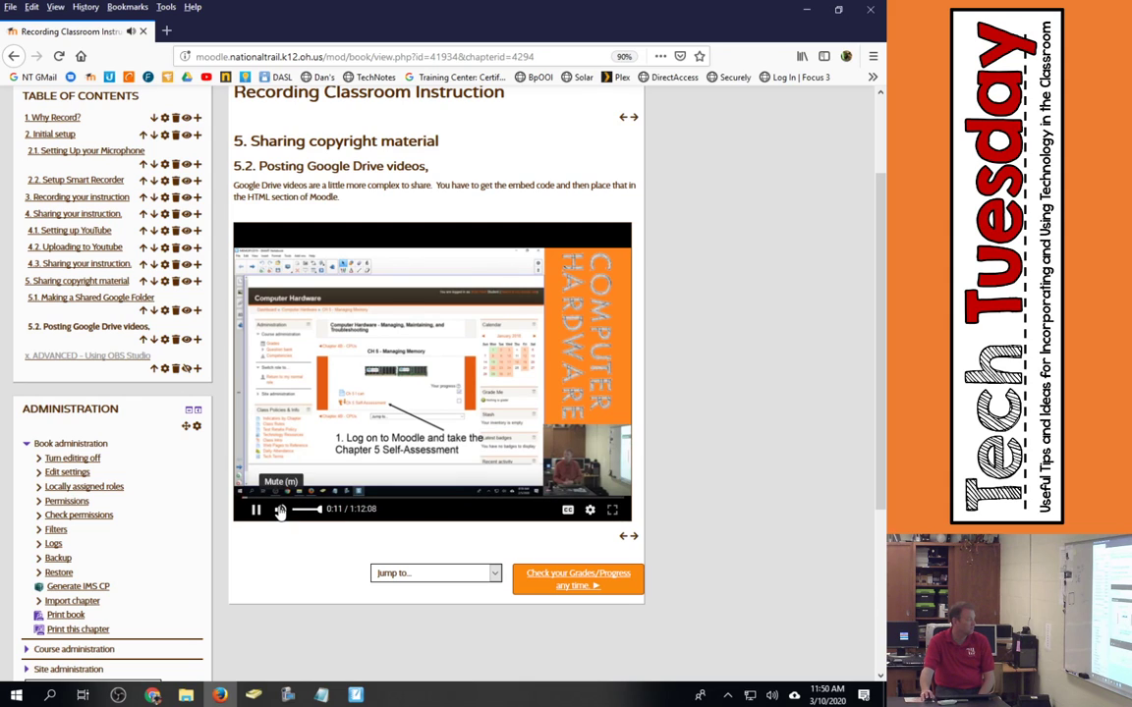
pyautogui.click(591, 511)
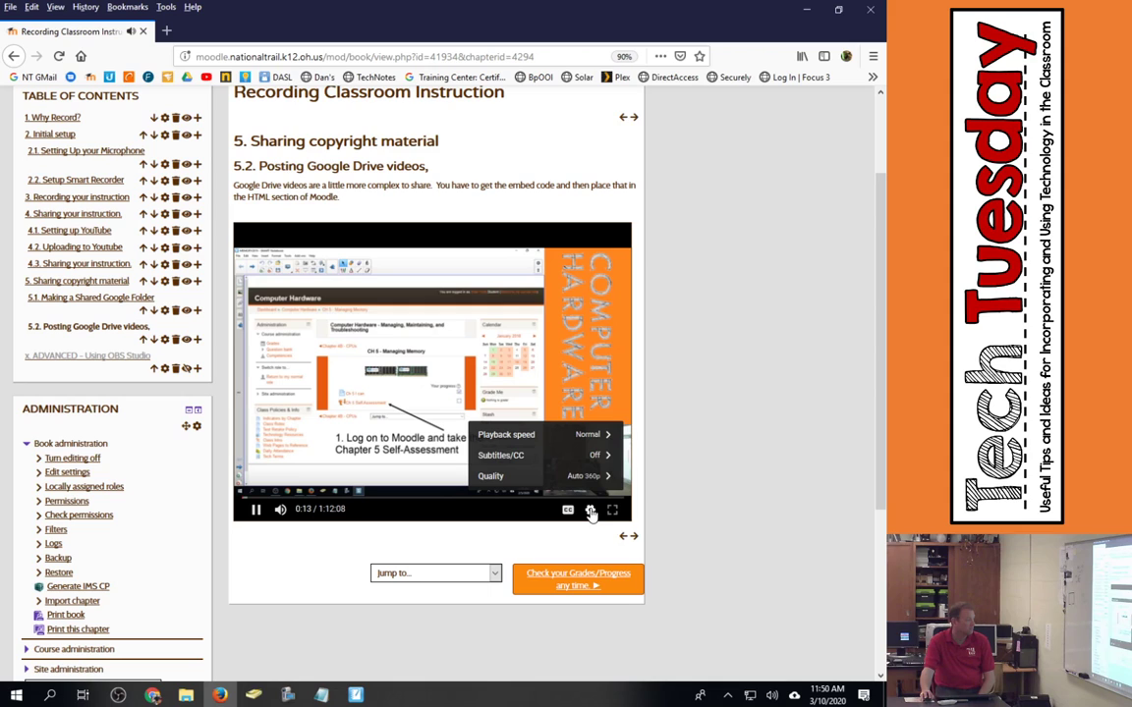
pyautogui.click(494, 378)
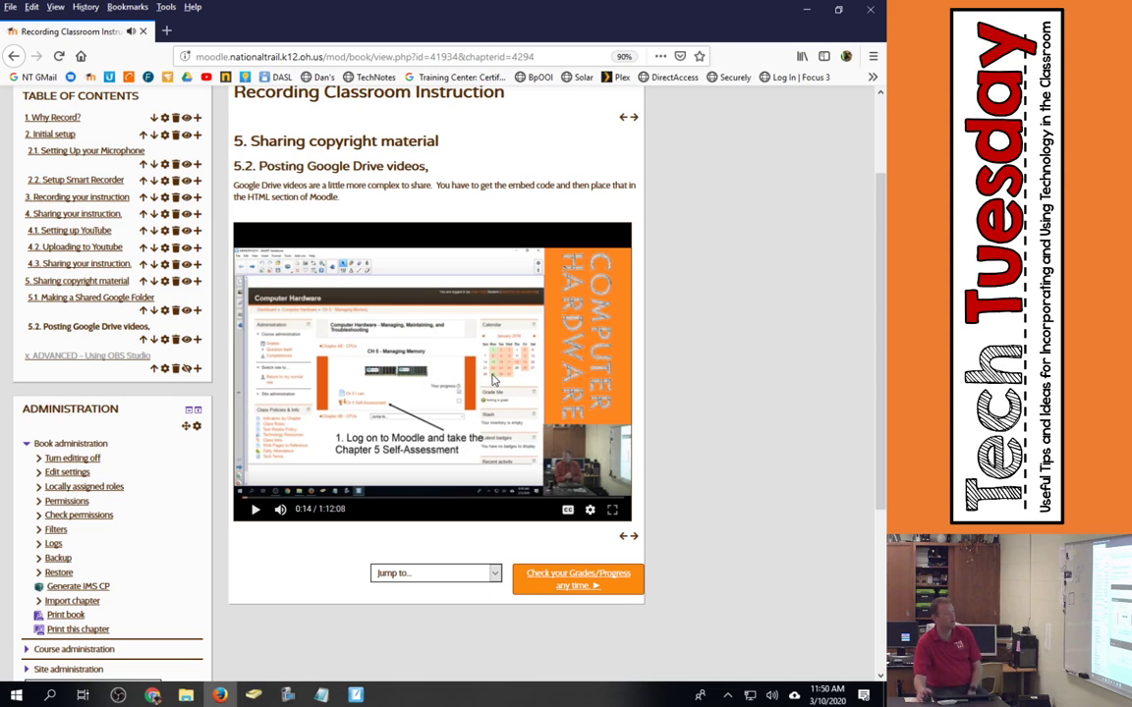